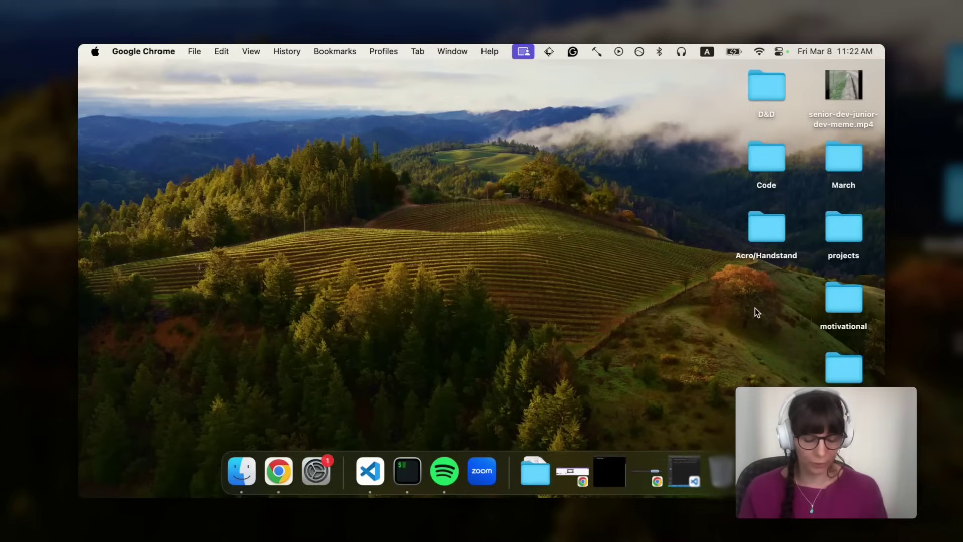
- Bring back the VS Code window with laraconin-window.md and start line 2 below console.log()
key("super+Tab")
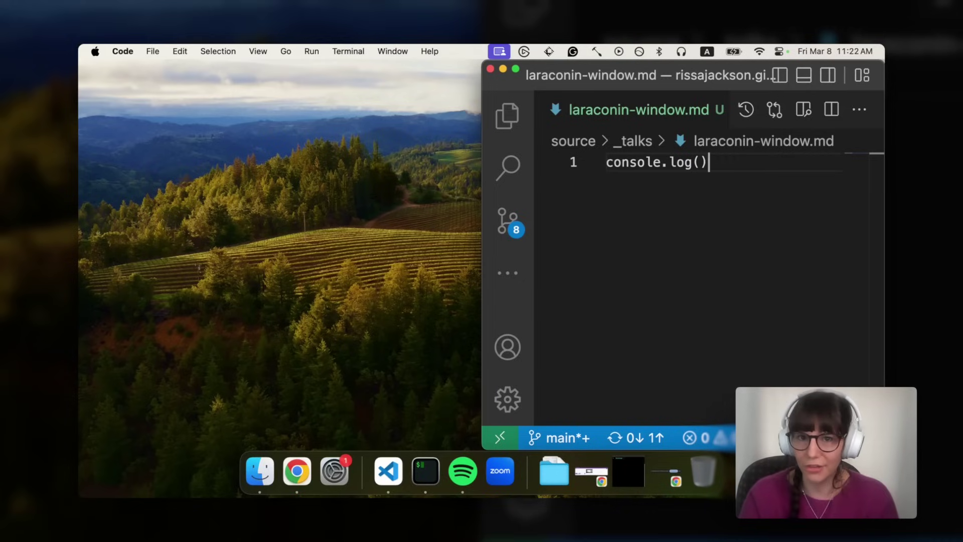
key("Return")
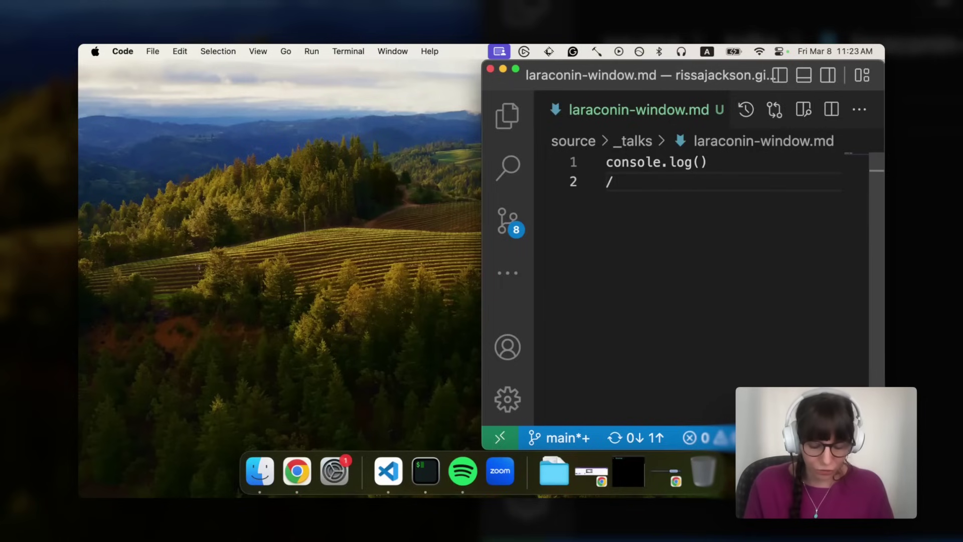
- Finish the /vue snippet keyword in laraconin-window.md and scroll through the expanded text
type("ue")
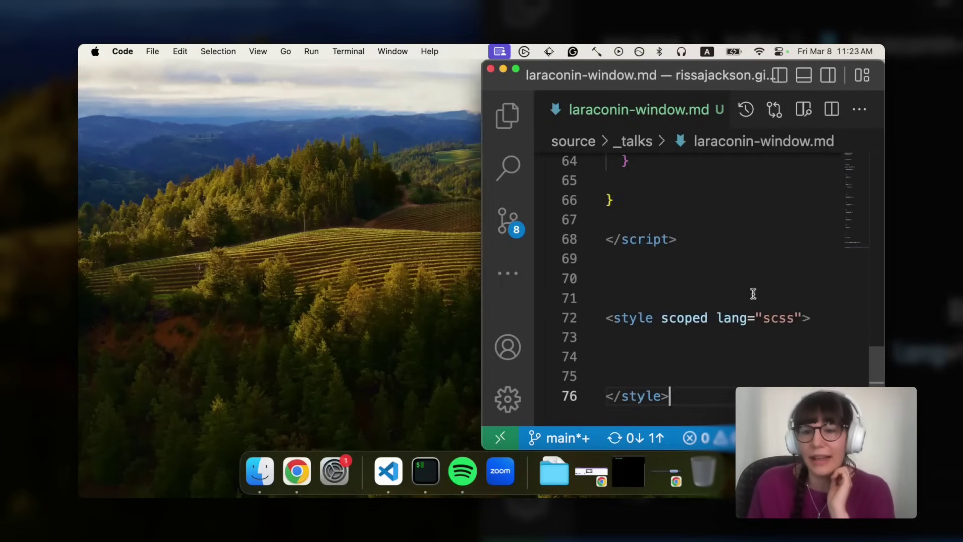
scroll(699, 239, "up", 20)
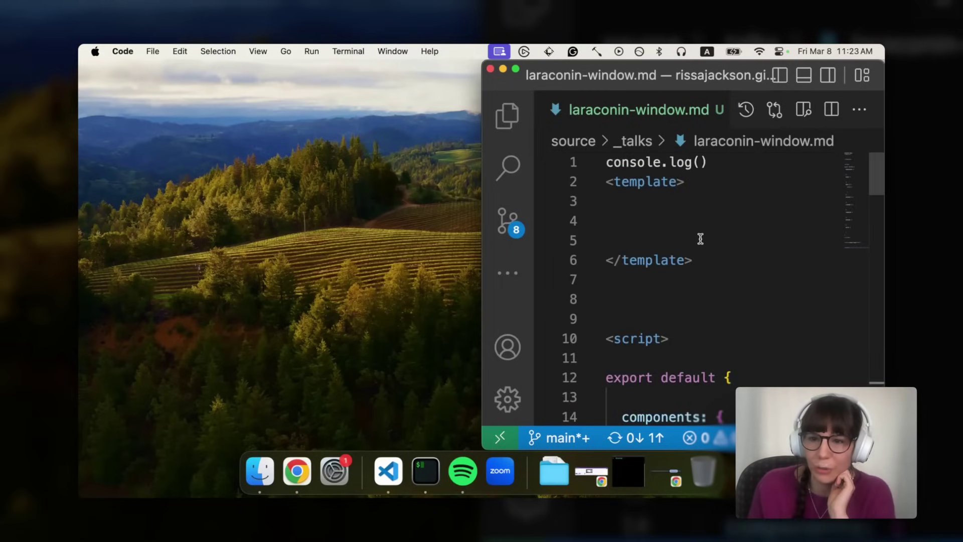
scroll(735, 246, "down", 4)
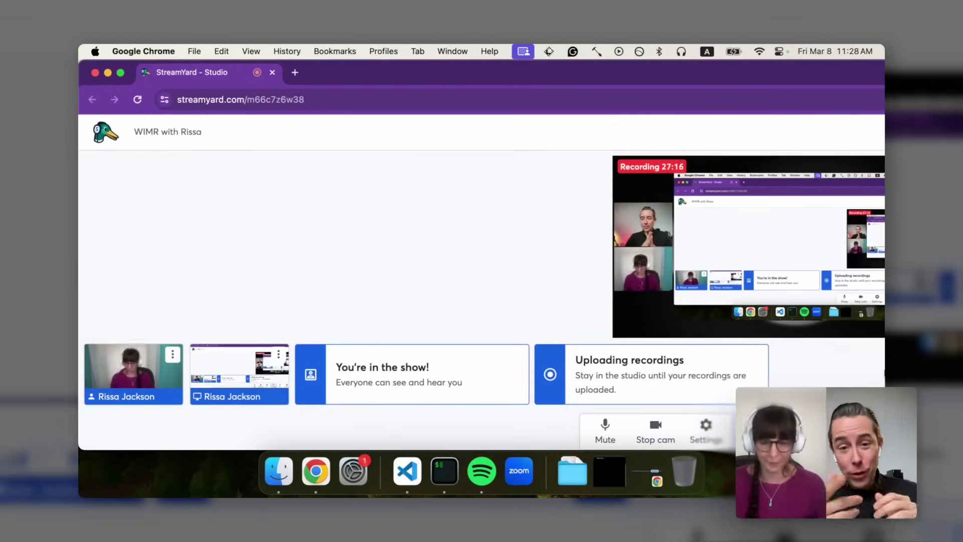
- Open Raycast, view the Calculator History favourite, then edit the console snippet from Search Snippets
key("alt+space")
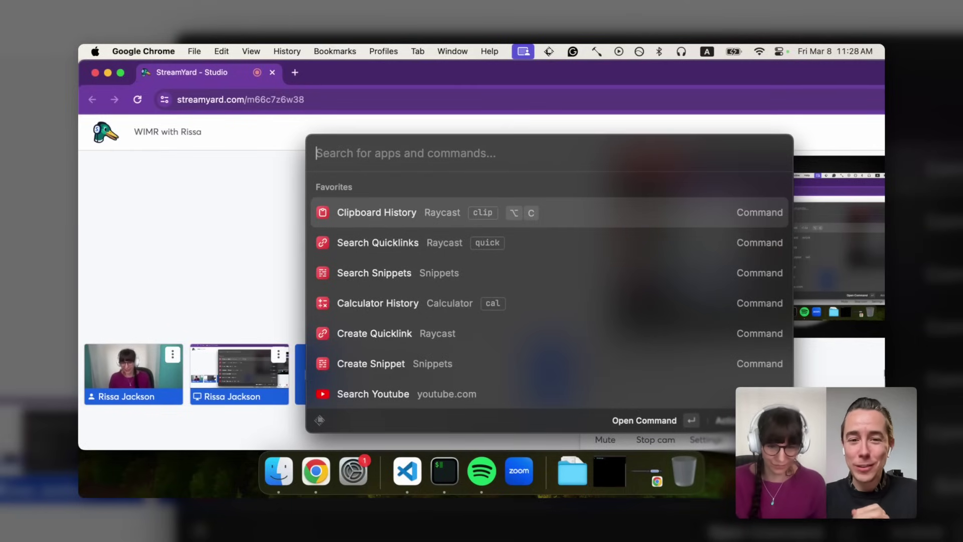
key("super")
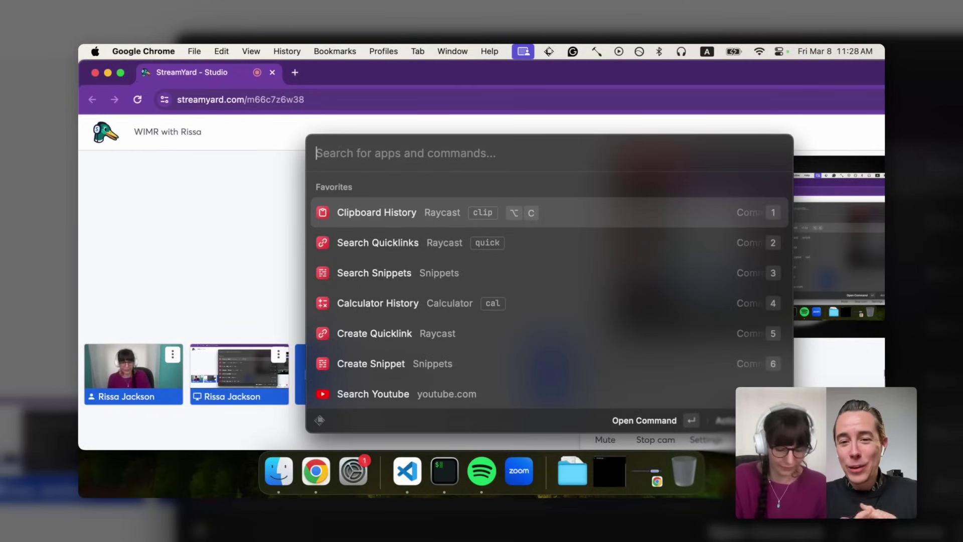
key("super+4")
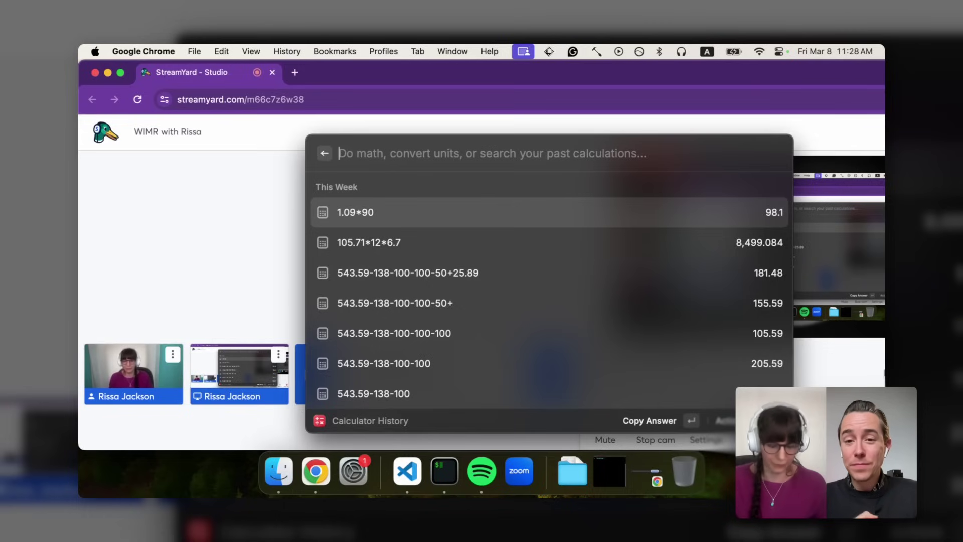
key("Escape")
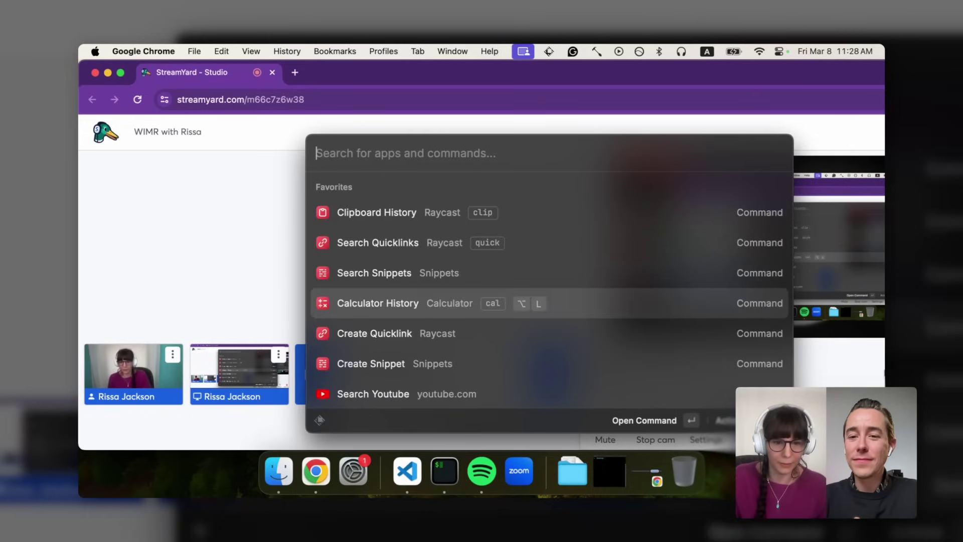
key("super+3")
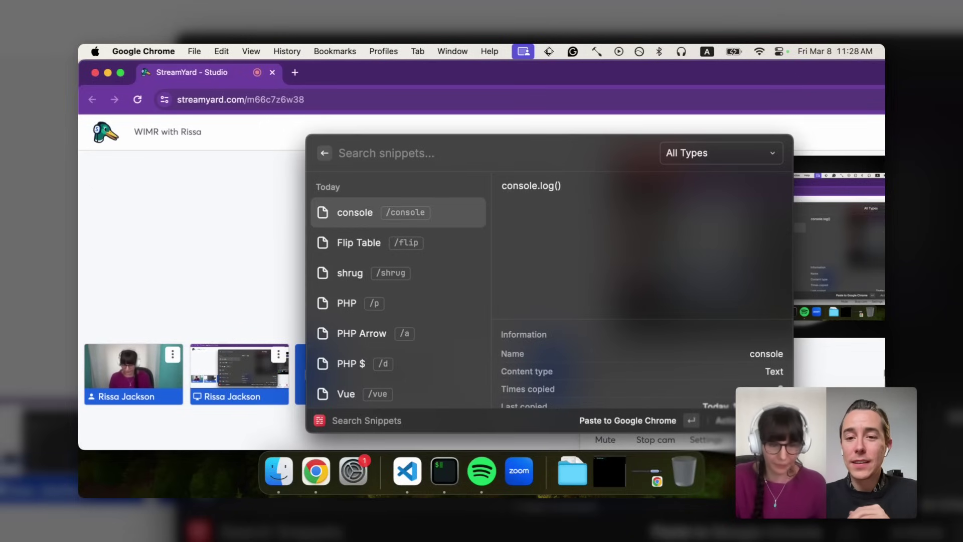
key("super+e")
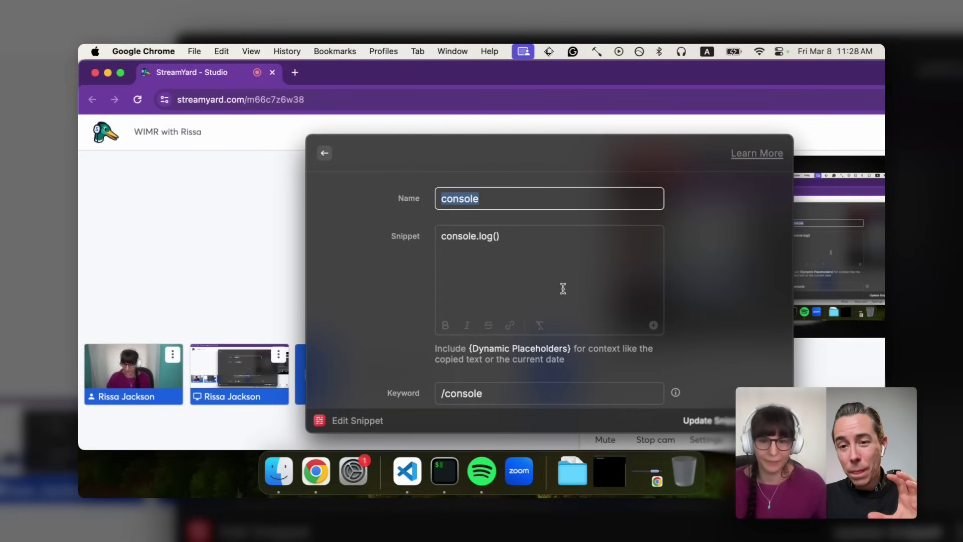
- Make the console snippet console.log({cursor}) using the Cursor Position placeholder, and save it
key("Tab")
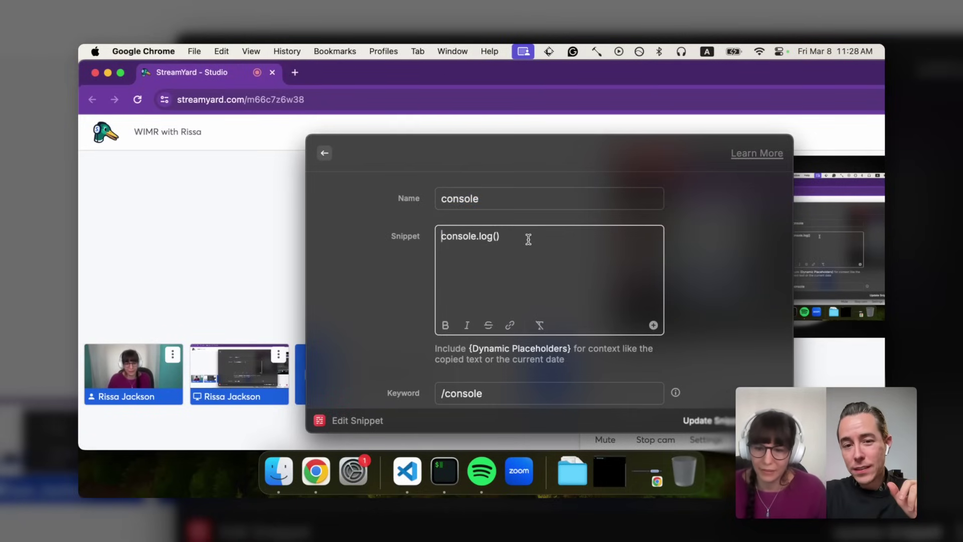
left_click(653, 326)
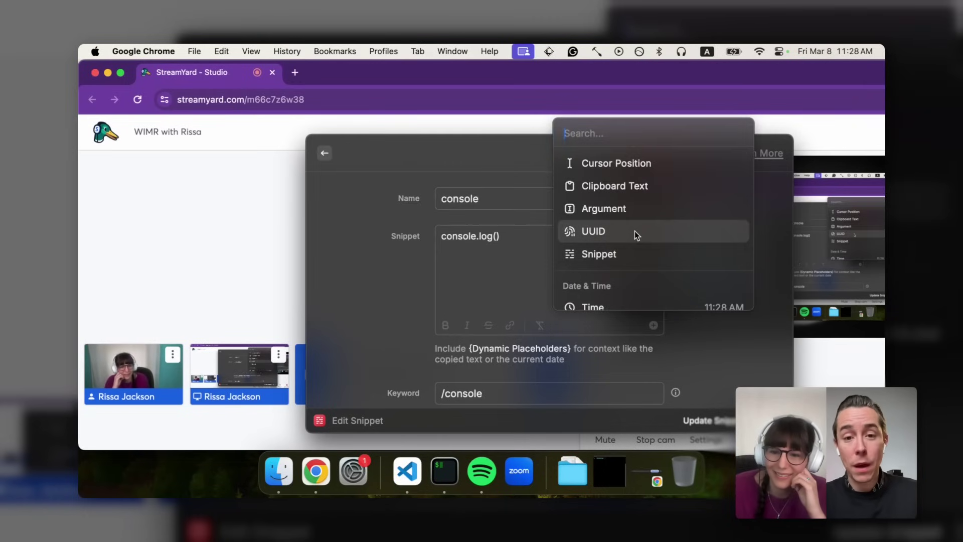
scroll(633, 231, "down", 3)
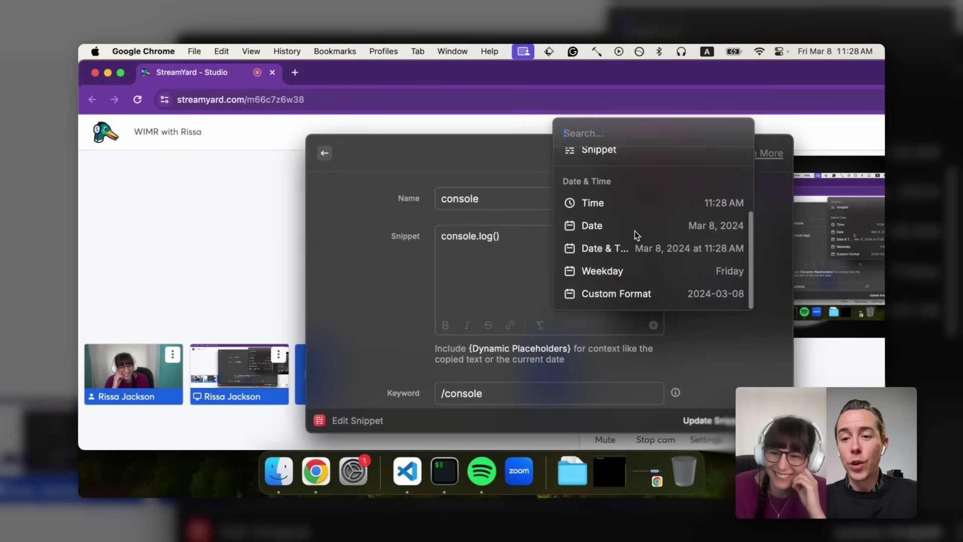
scroll(634, 231, "up", 3)
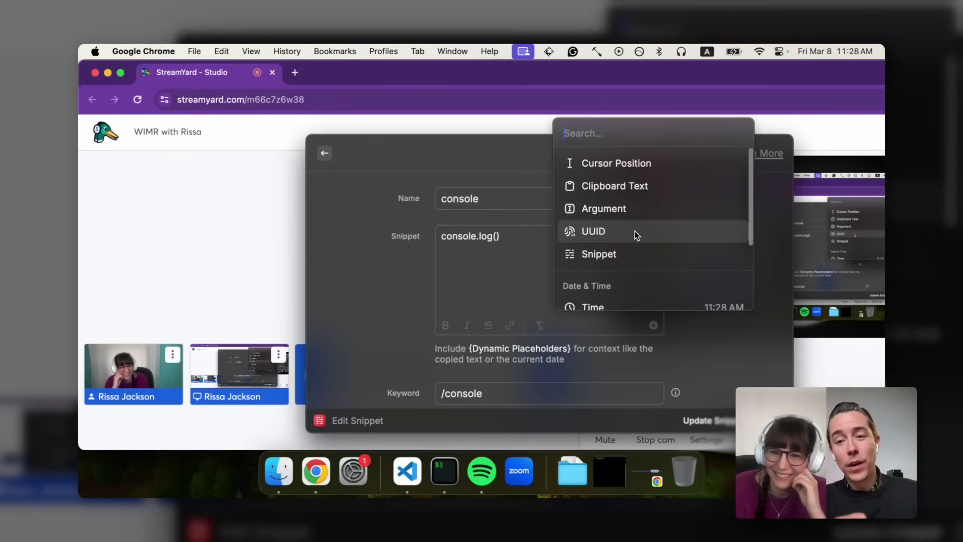
scroll(599, 157, "up", 1)
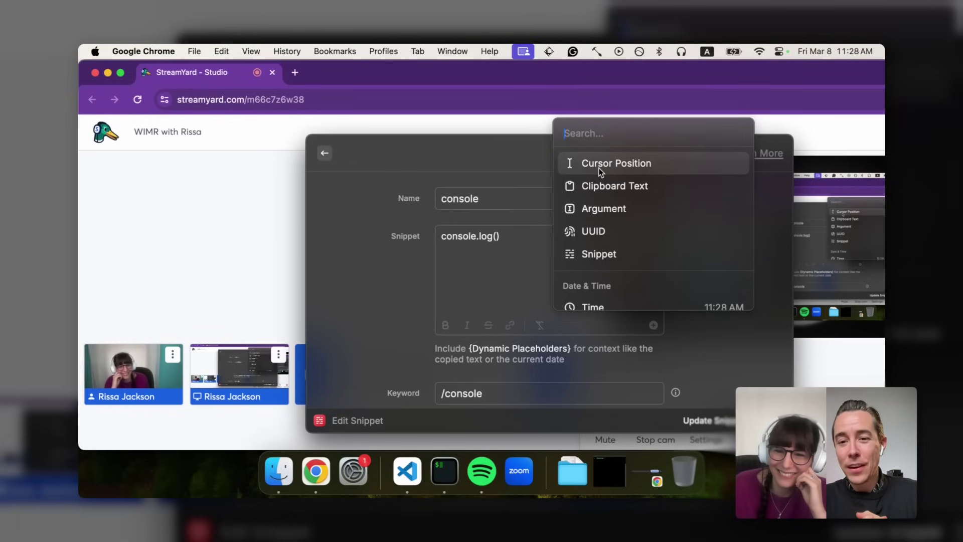
left_click(598, 168)
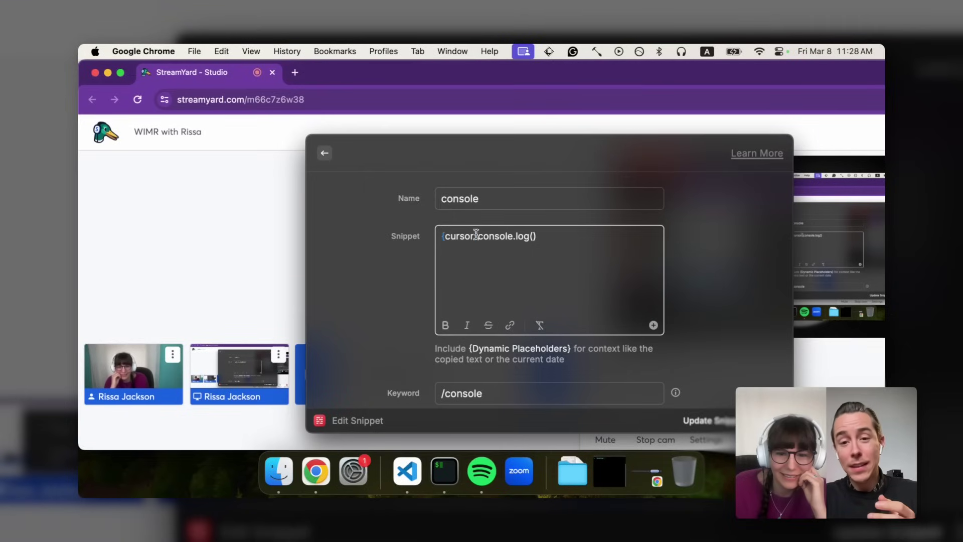
left_click_drag(474, 232, 448, 237)
key("super+c")
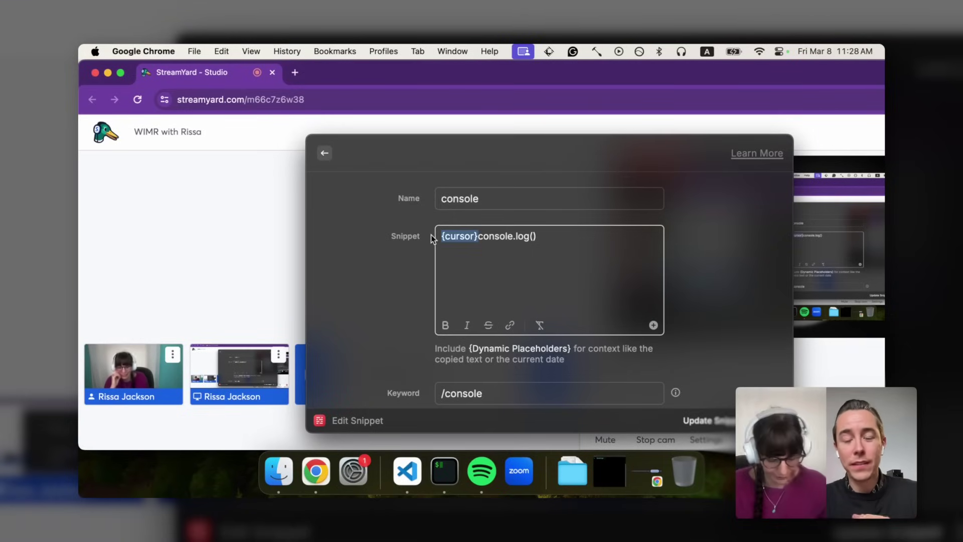
key("BackSpace")
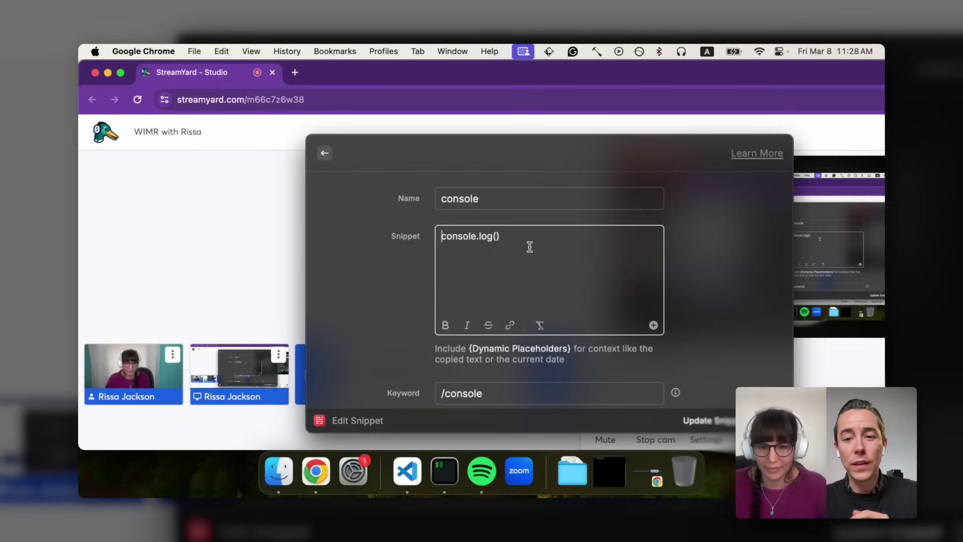
left_click(493, 234)
key("super+v")
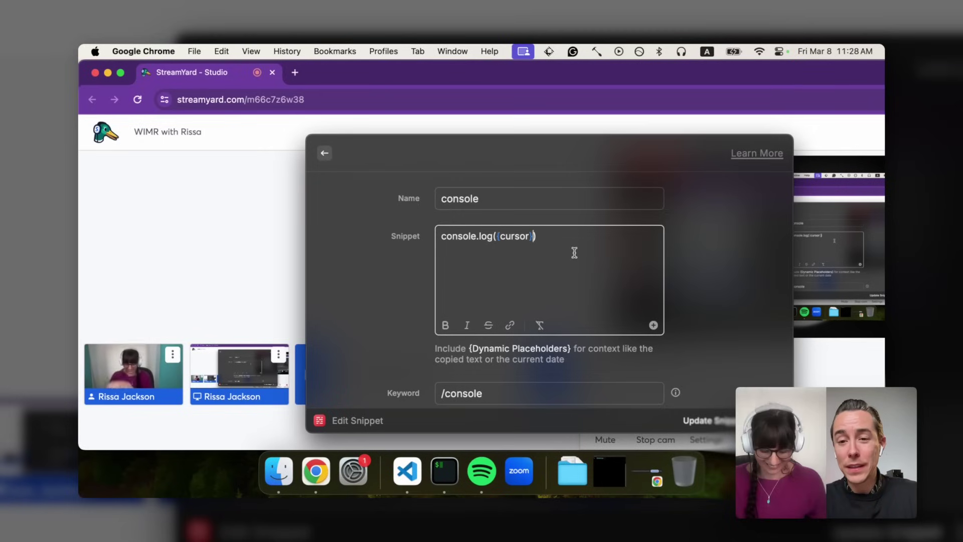
key("super+Return")
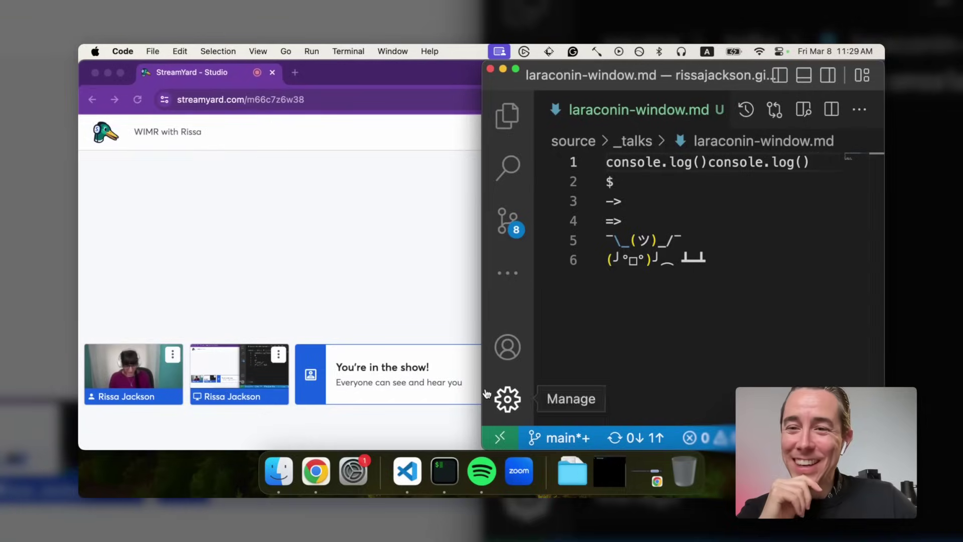
- Bring up Raycast's Search Quicklinks list showing the Raycast Snippets link to snippets.ray.so
type("/c")
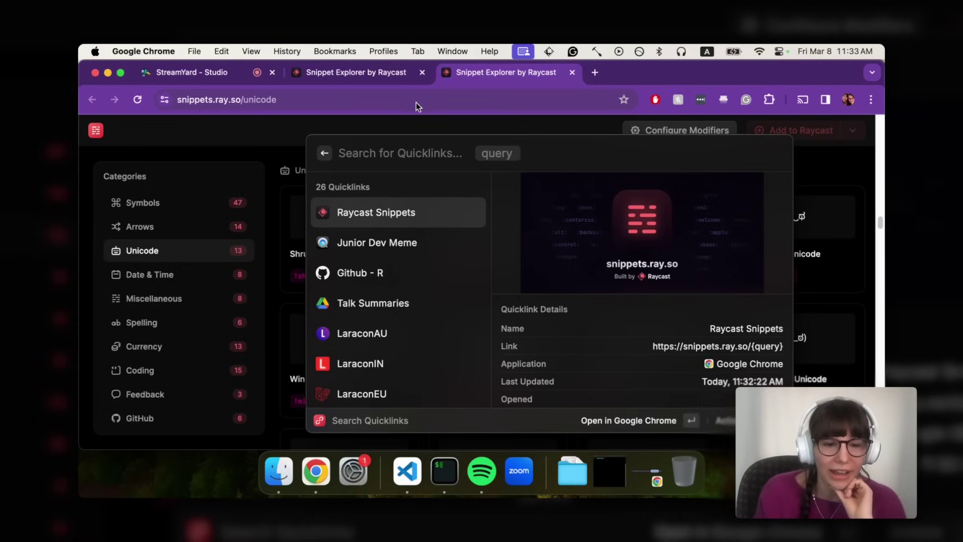
- Leave the quicklinks list and run the Search Youtube quicklink with the query 'raycast'
scroll(405, 279, "down", 5)
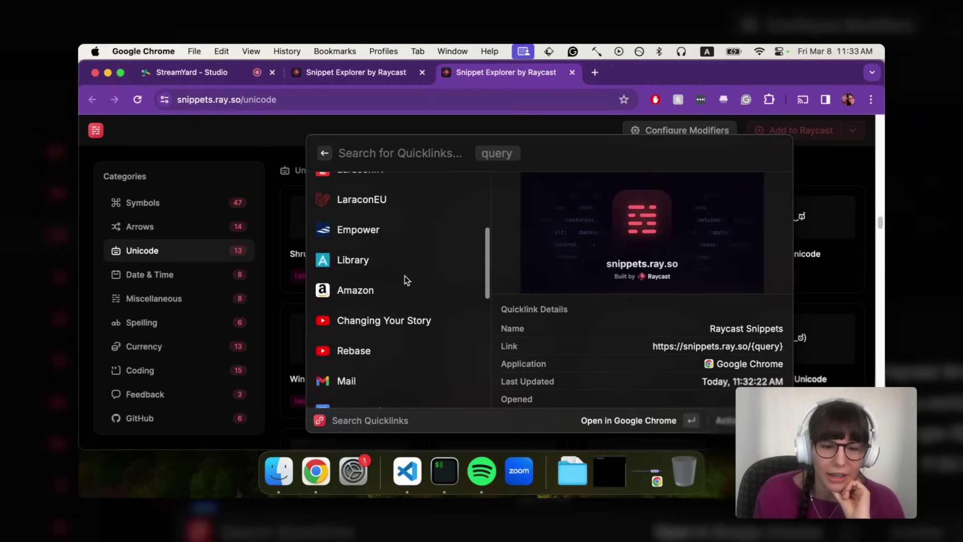
scroll(405, 278, "down", 5)
scroll(406, 278, "up", 8)
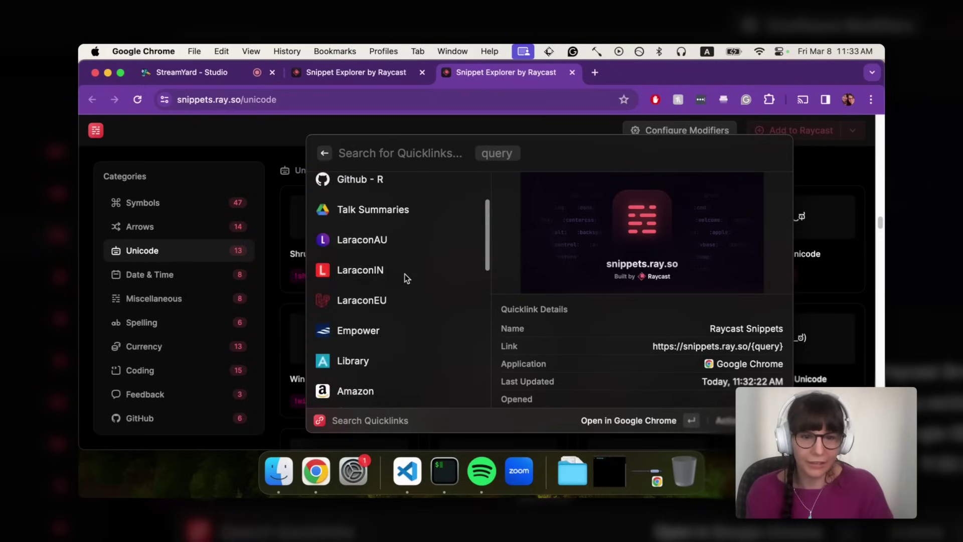
key("Escape")
key("BackSpace")
type("you")
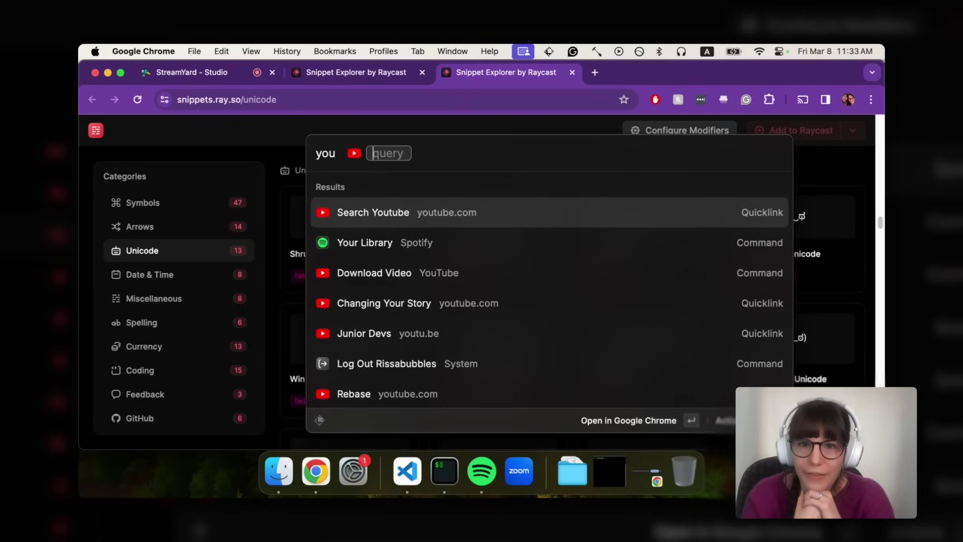
type("r")
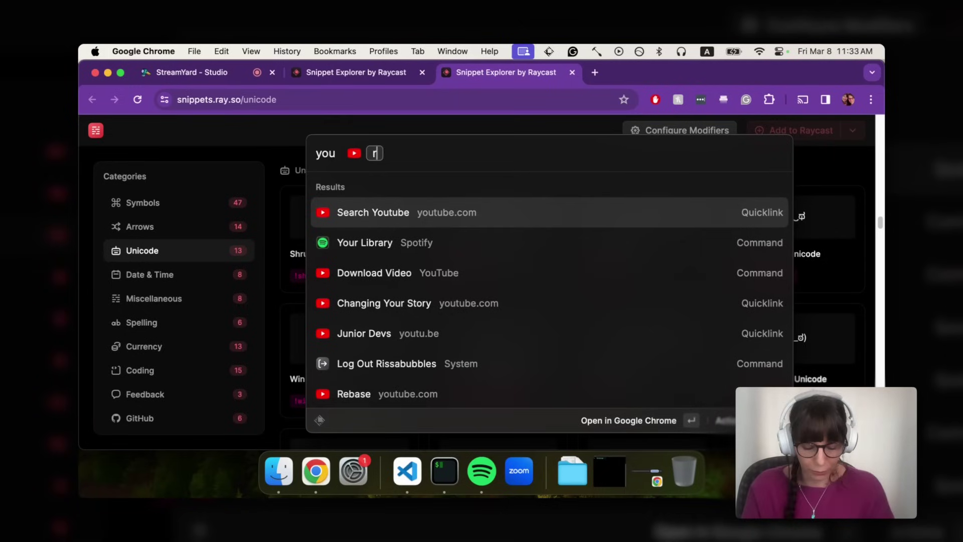
type("aycast")
key("Return")
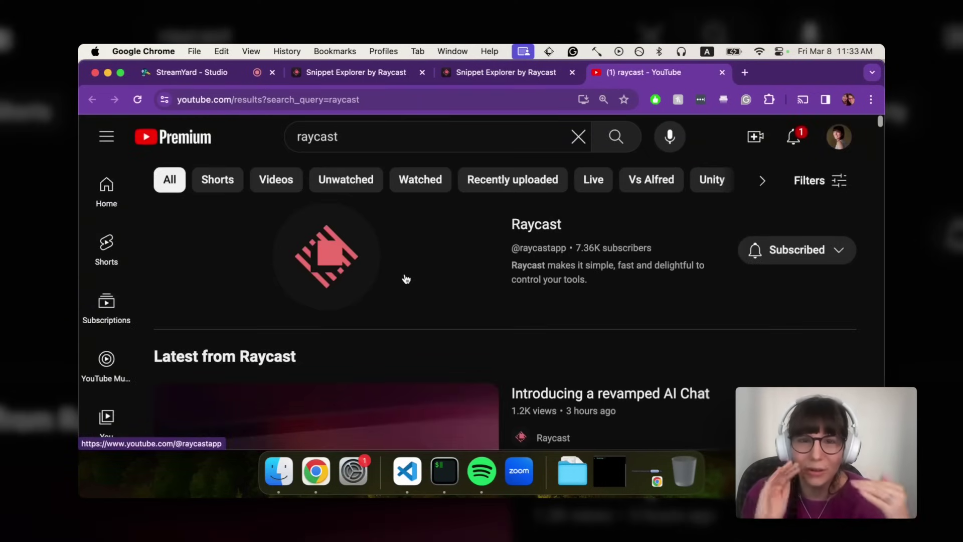
- Open the Raycast launcher with Favorites over the YouTube 'raycast' results
key("alt+space")
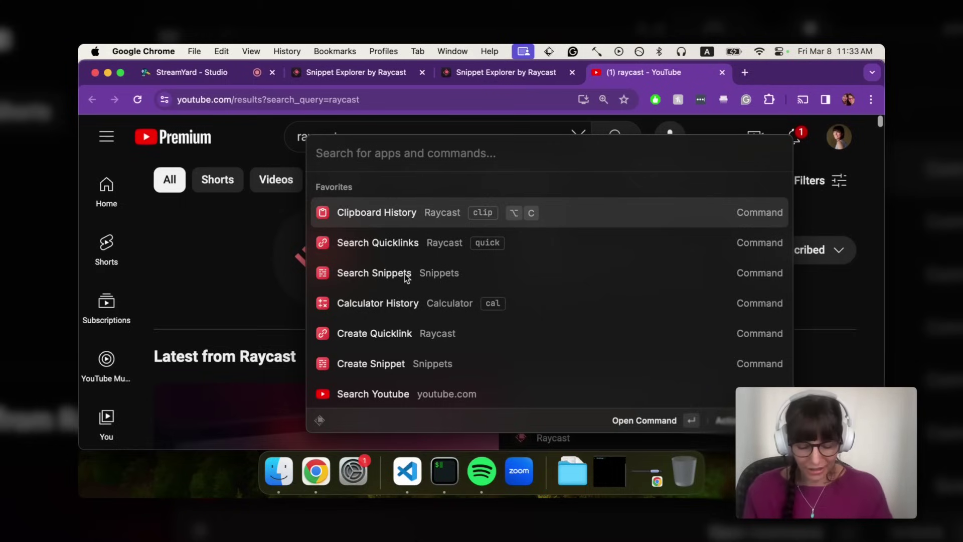
- Open the Junior Devs quicklink's YouTube talk, pause the video, and close its tab
type("junio")
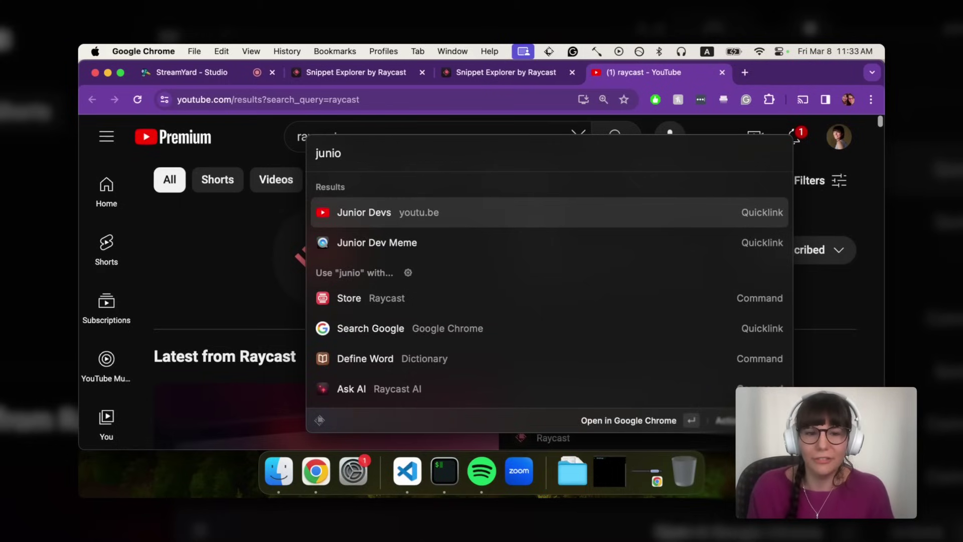
key("Return")
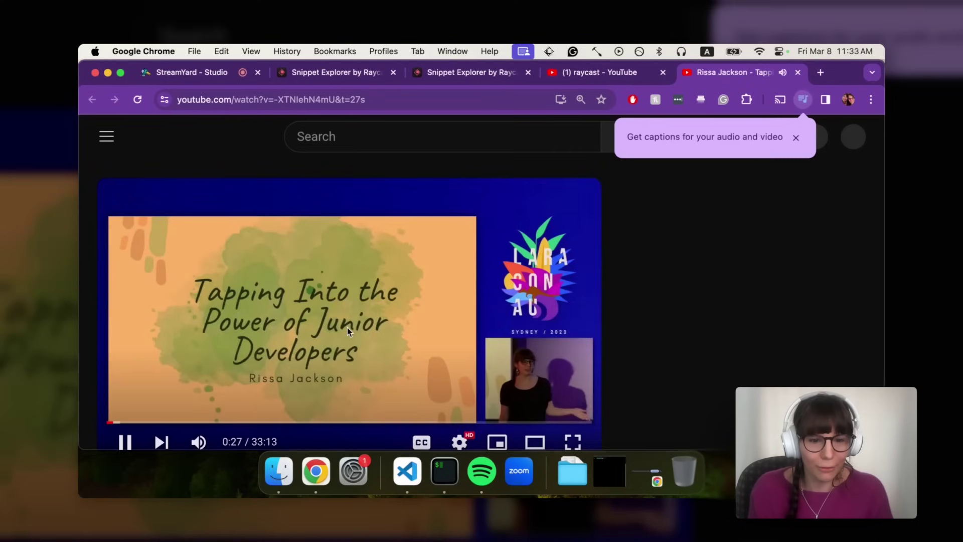
left_click(347, 327)
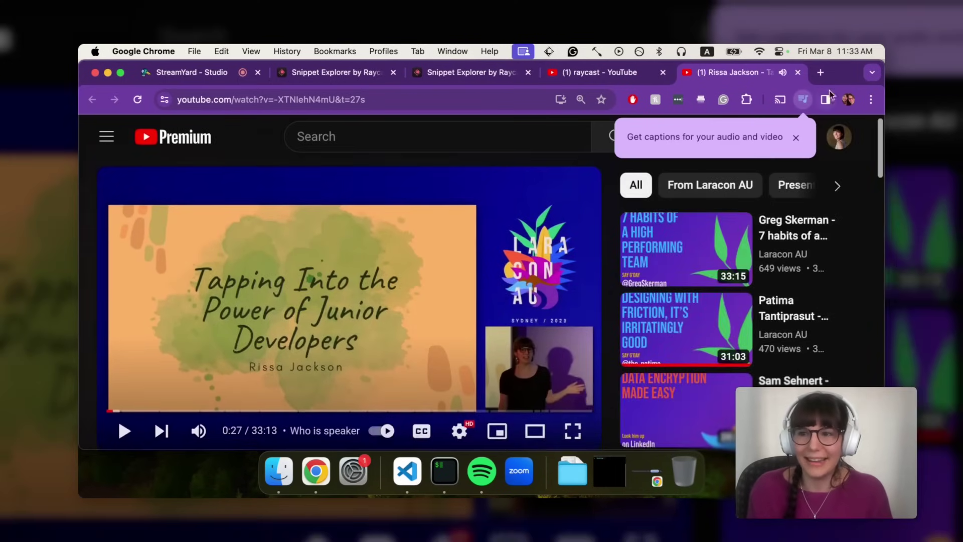
left_click(798, 73)
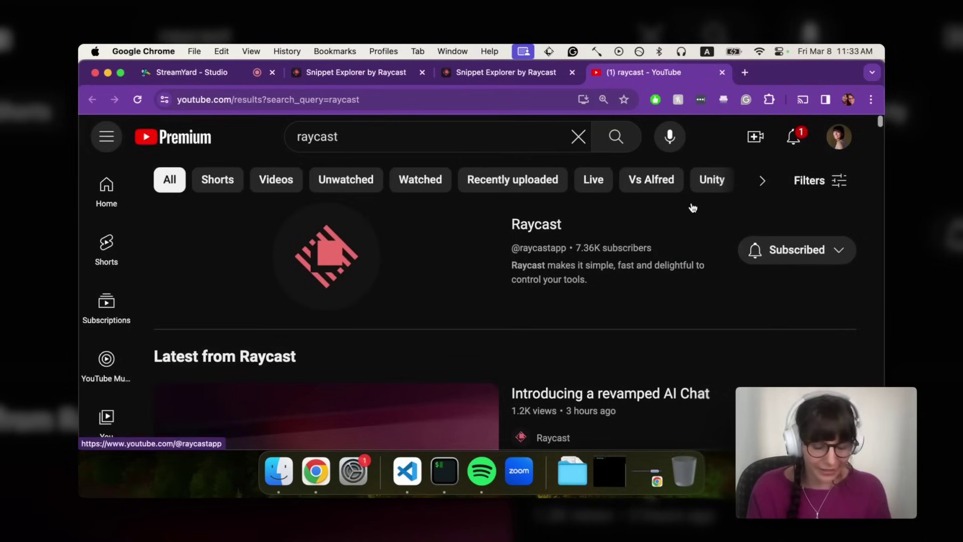
- Summon the Raycast launcher over the results page to reach the Vim Search Commands
key("alt+space")
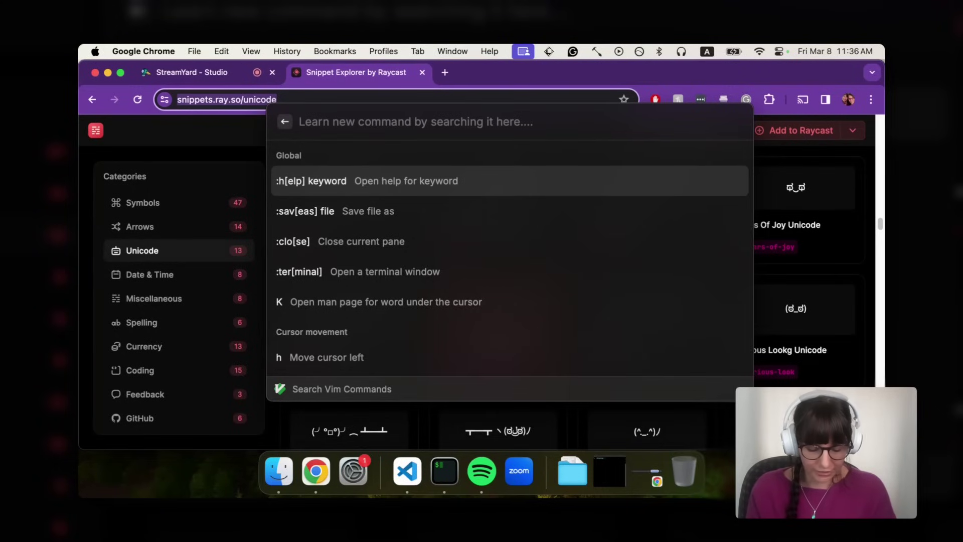
- Search Vim commands for 'end of the line', then search 'tailwi' to list Tailwind CSS commands
type("end of the line")
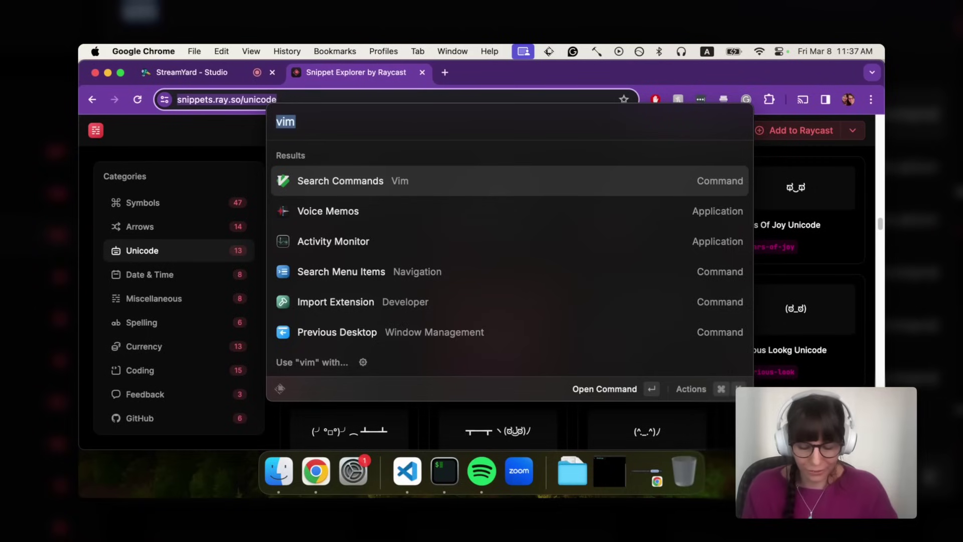
type("tailwi")
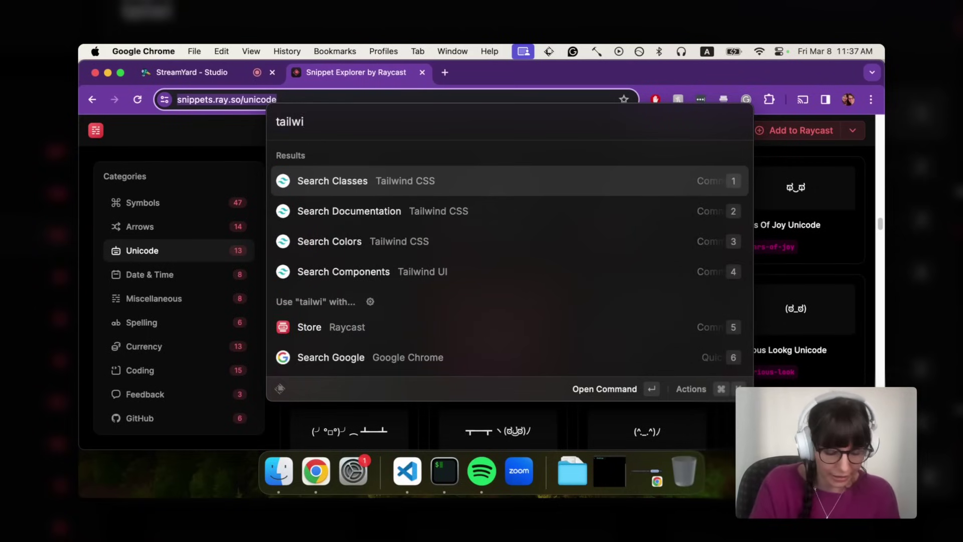
- Open the Tailwind CSS Search Colors command with Cmd+3 and filter the palette to Purple with 'pu'
key("super+3")
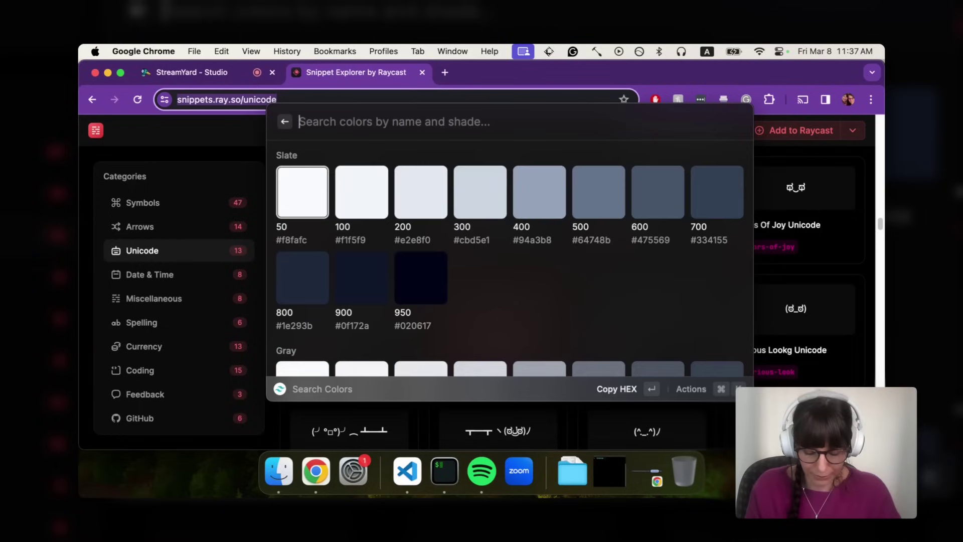
type("pu")
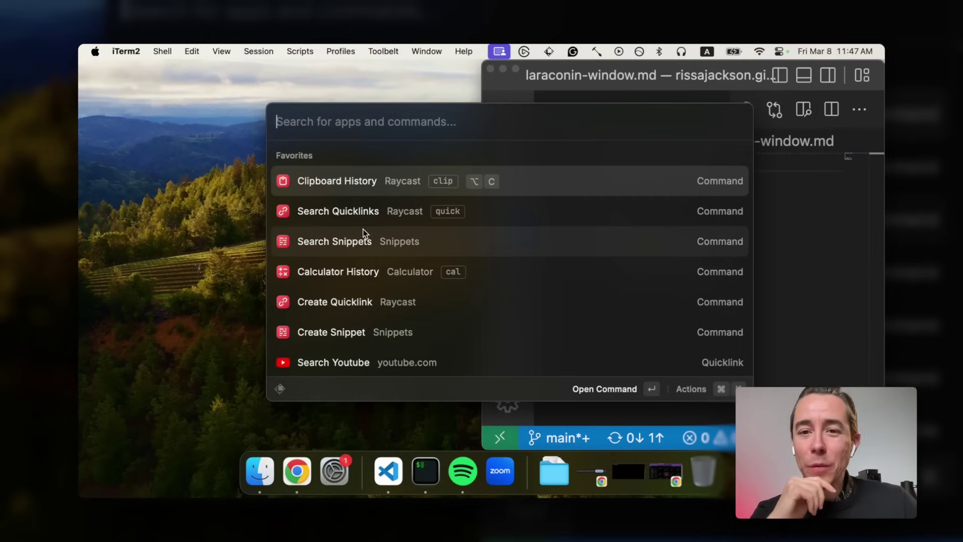
scroll(371, 246, "down", 2)
scroll(372, 246, "down", 5)
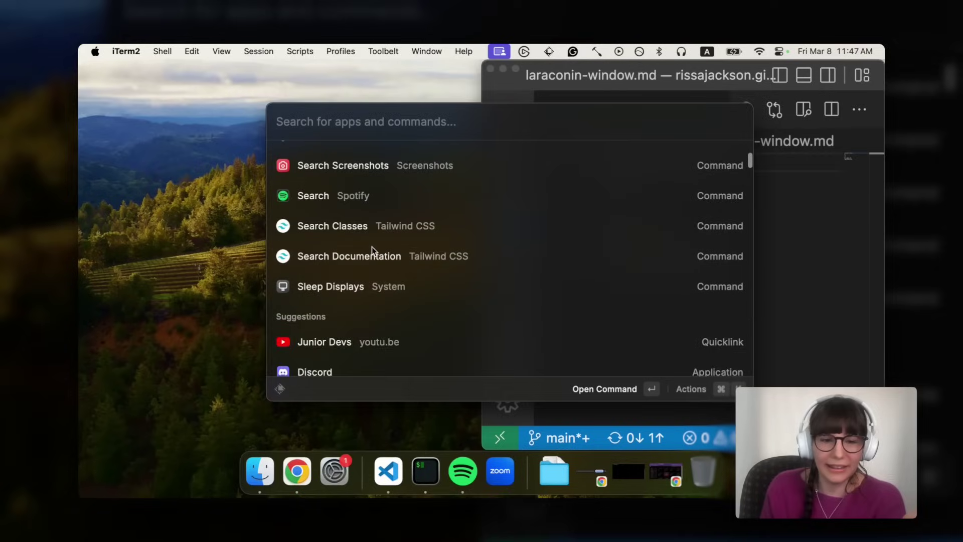
scroll(371, 246, "up", 10)
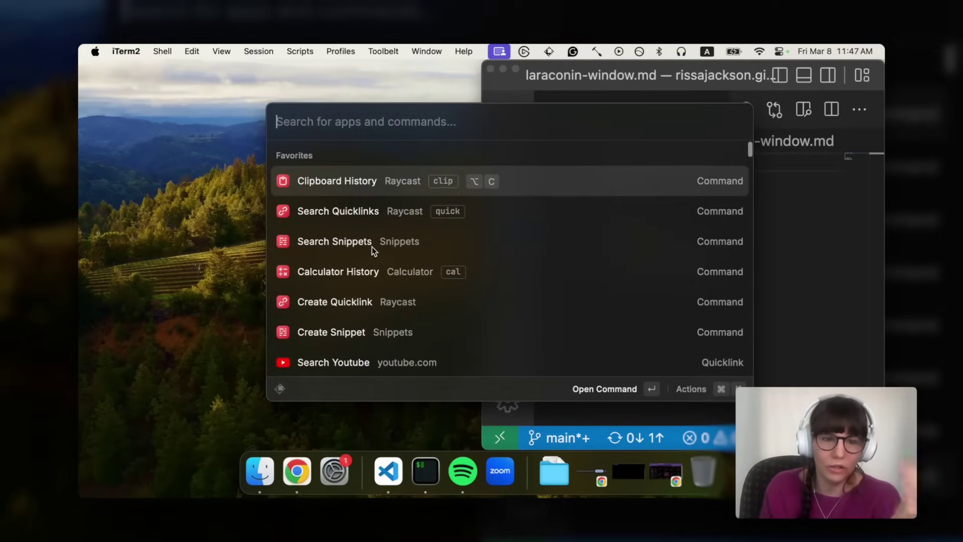